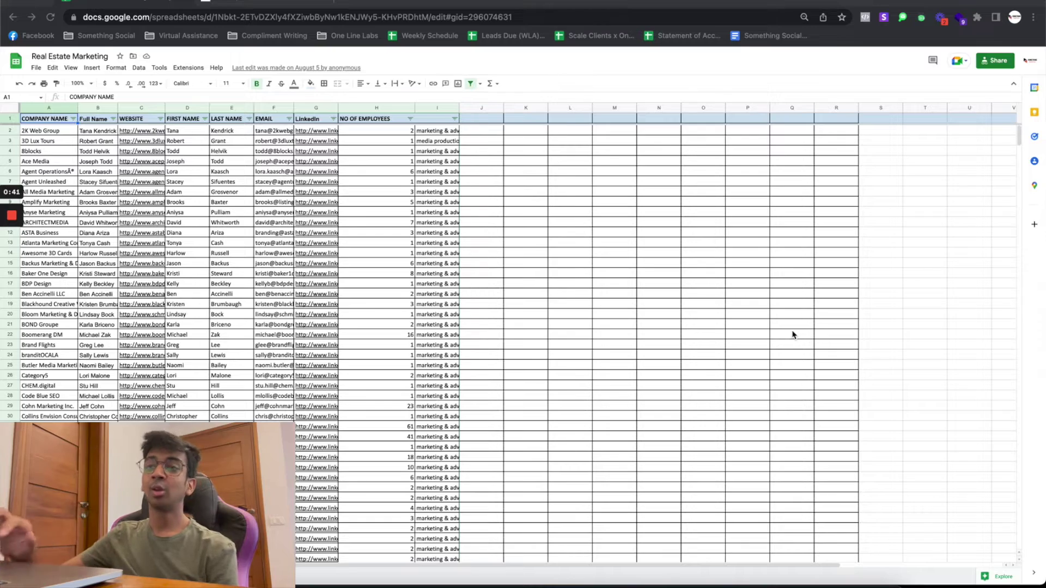
# Step: Download the Real Estate Marketing sheet as a .csv file and switch to NeverBounce's Clean page
pyautogui.scroll(-2, 258, 277)
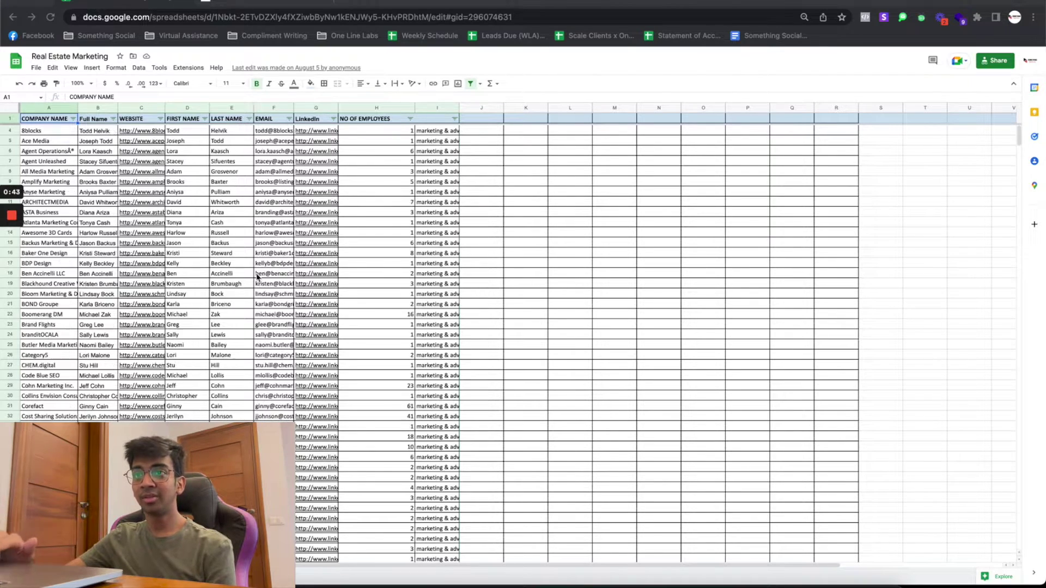
pyautogui.scroll(-20, 257, 276)
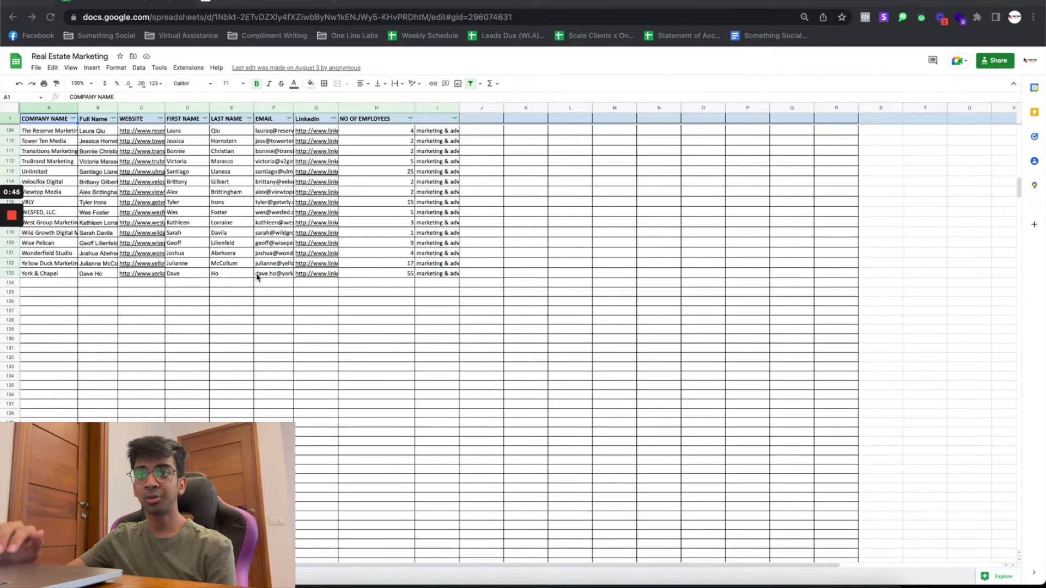
pyautogui.scroll(20, 257, 276)
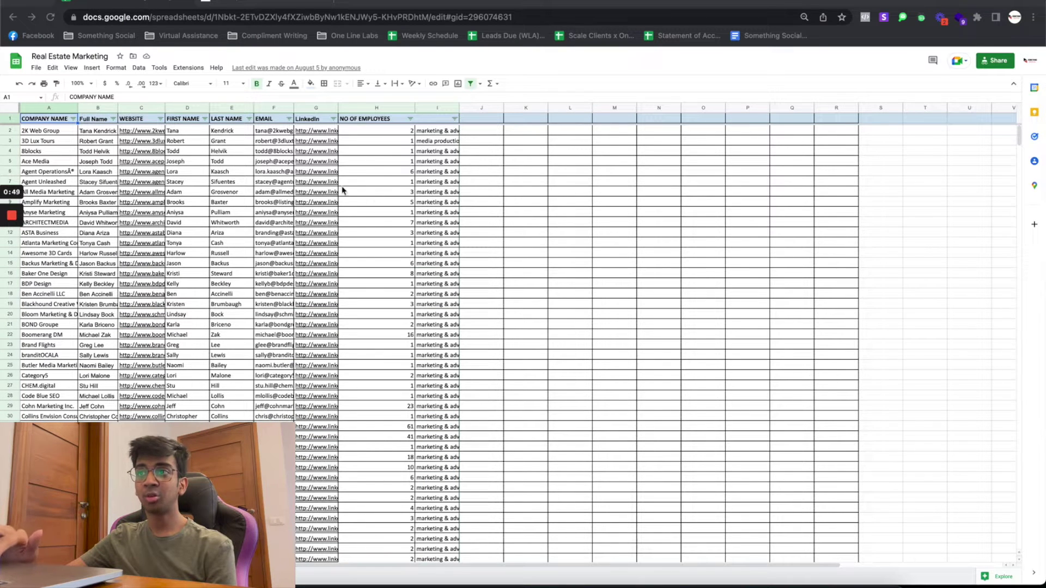
pyautogui.click(35, 68)
pyautogui.moveTo(52, 68)
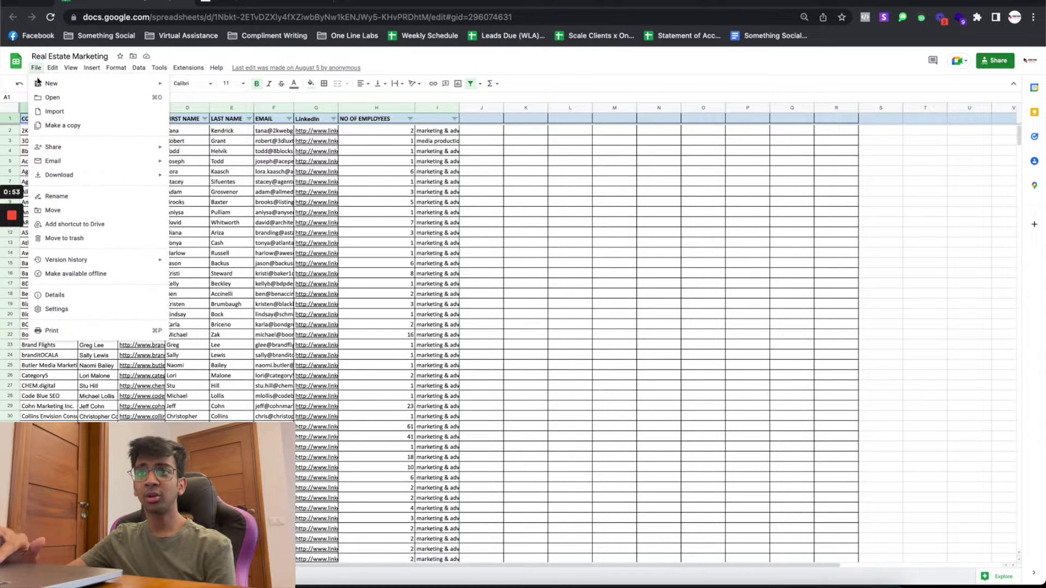
pyautogui.moveTo(68, 151)
pyautogui.moveTo(117, 175)
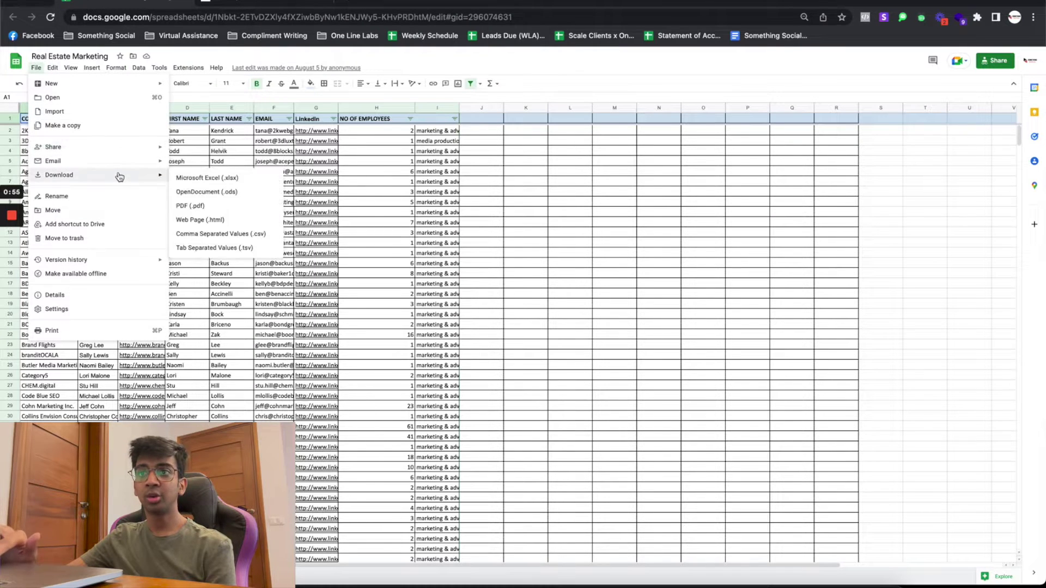
pyautogui.click(212, 236)
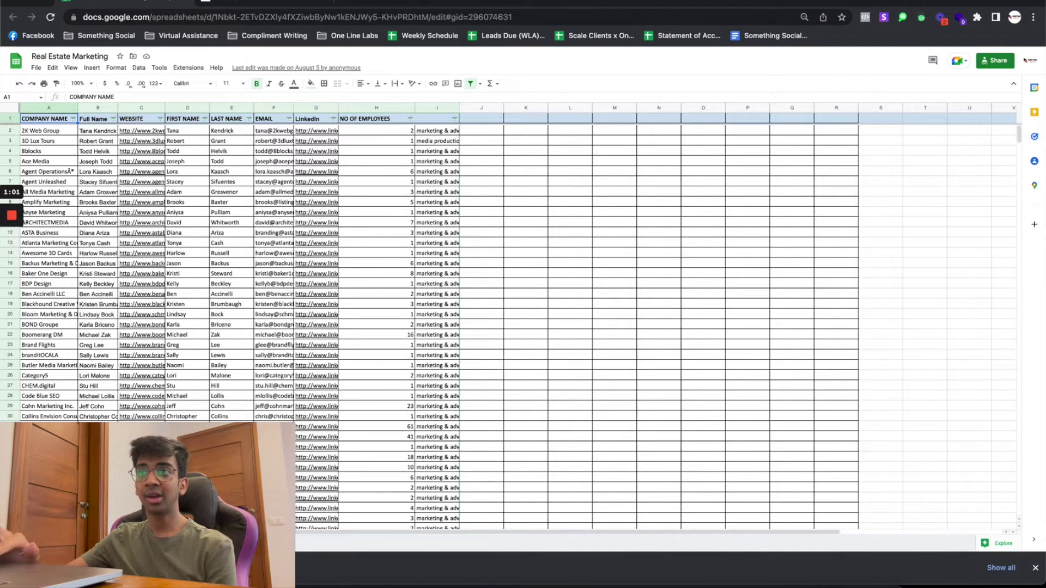
pyautogui.click(280, 3)
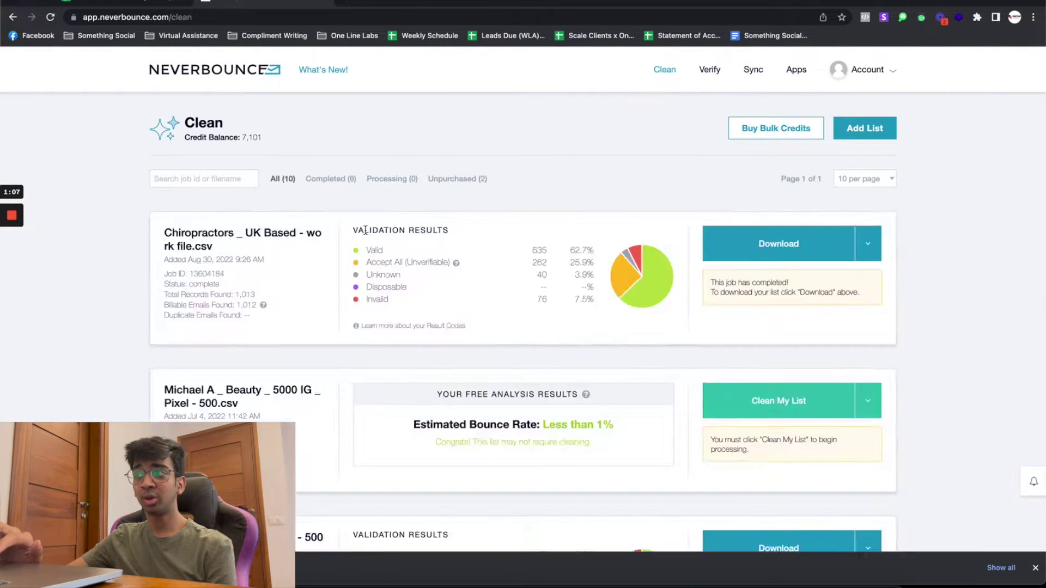
# Step: Add a new list by uploading 'Real Estate Marketing - Digital Agencies.csv' from Downloads
pyautogui.click(858, 135)
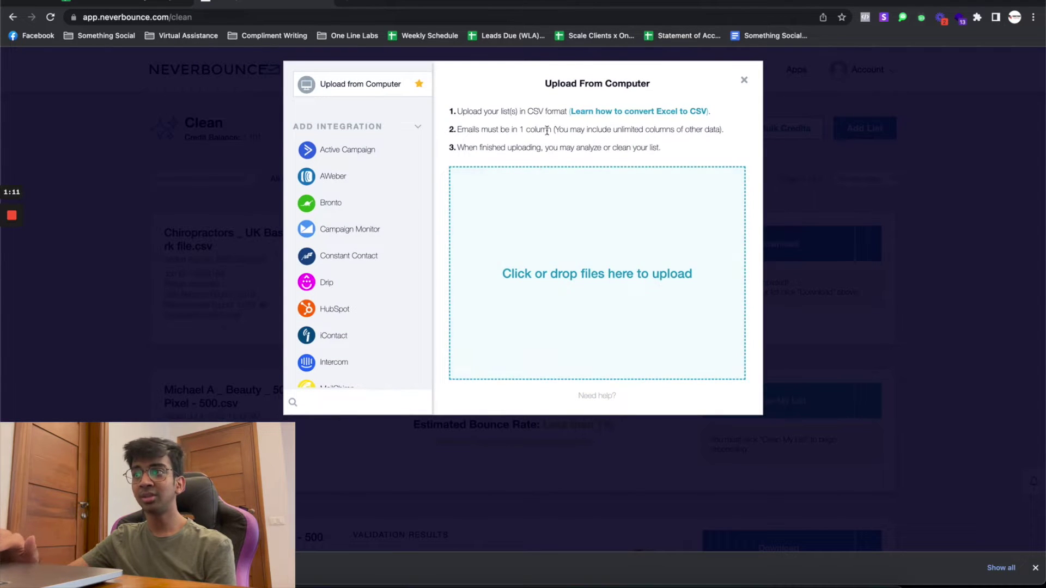
pyautogui.click(583, 262)
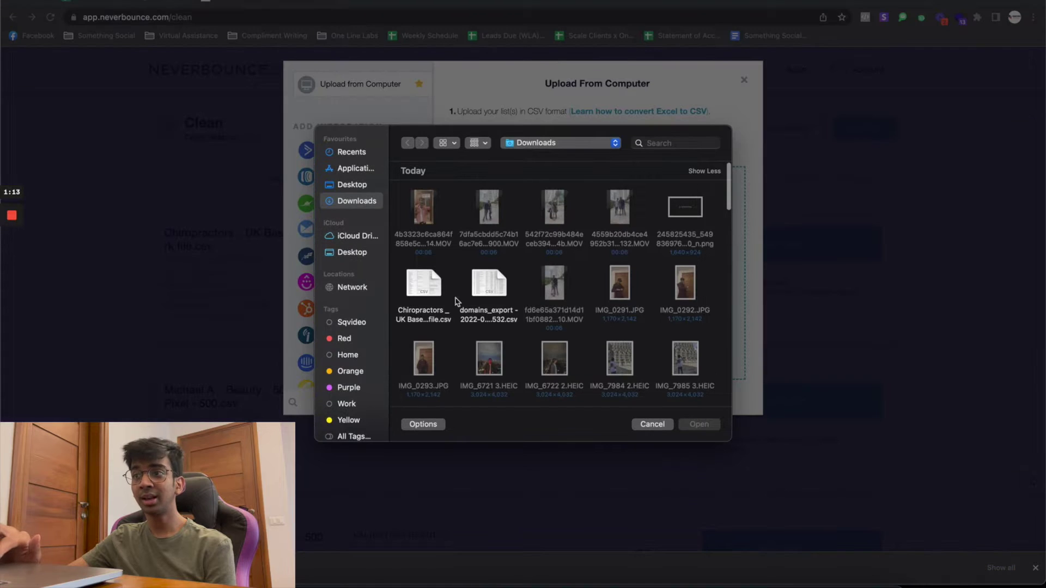
pyautogui.scroll(-5, 497, 280)
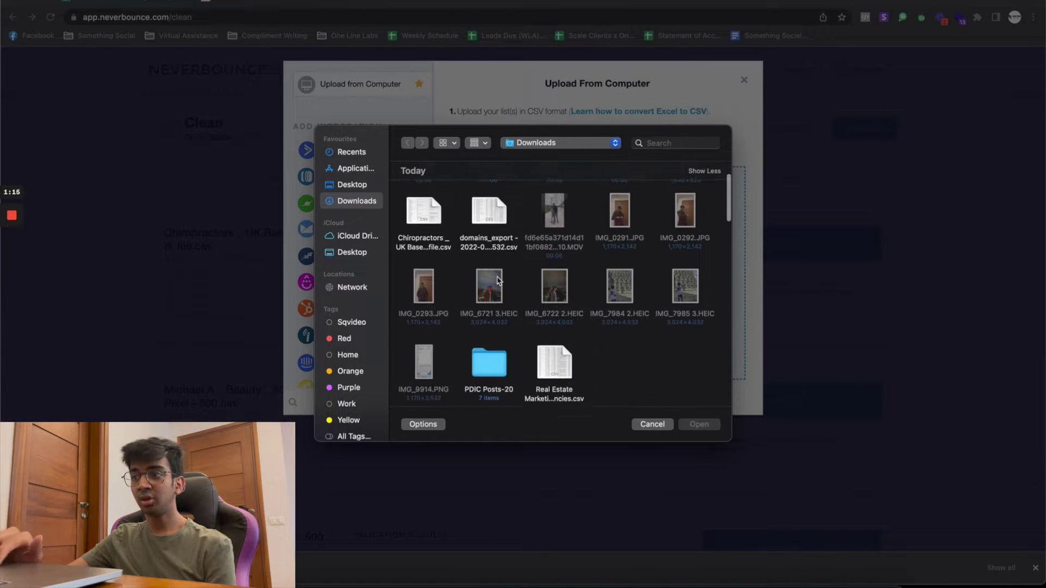
pyautogui.doubleClick(565, 317)
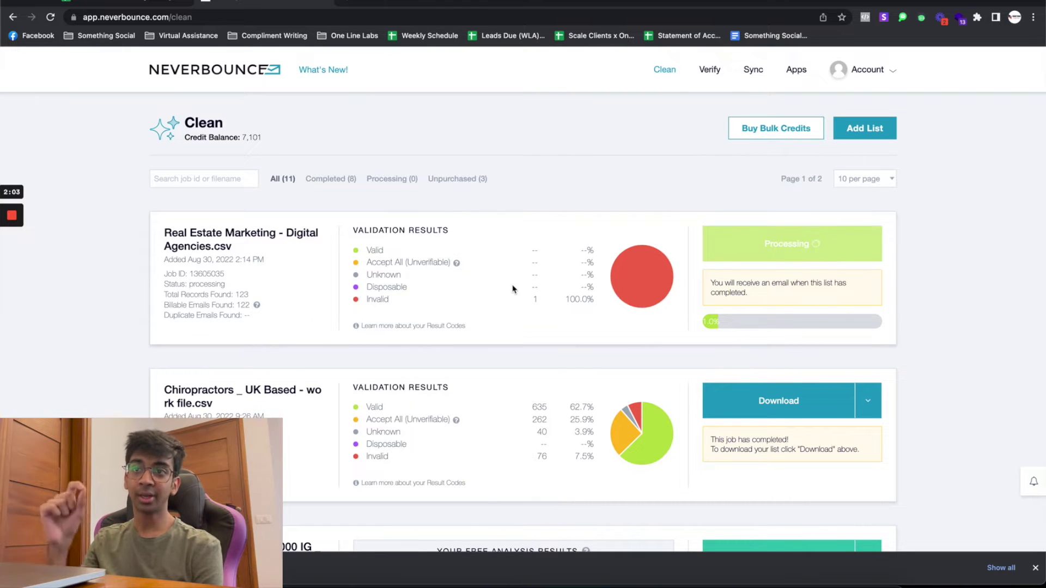
# Step: Review the free analysis warning of a 5% estimated bounce rate for the real estate list
pyautogui.moveTo(5, 207)
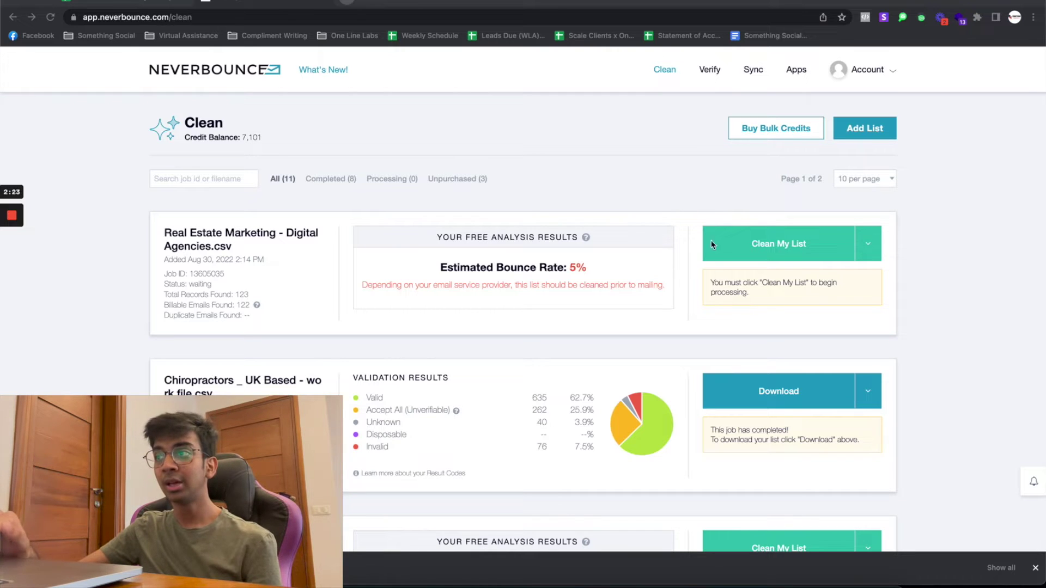
pyautogui.tripleClick(561, 284)
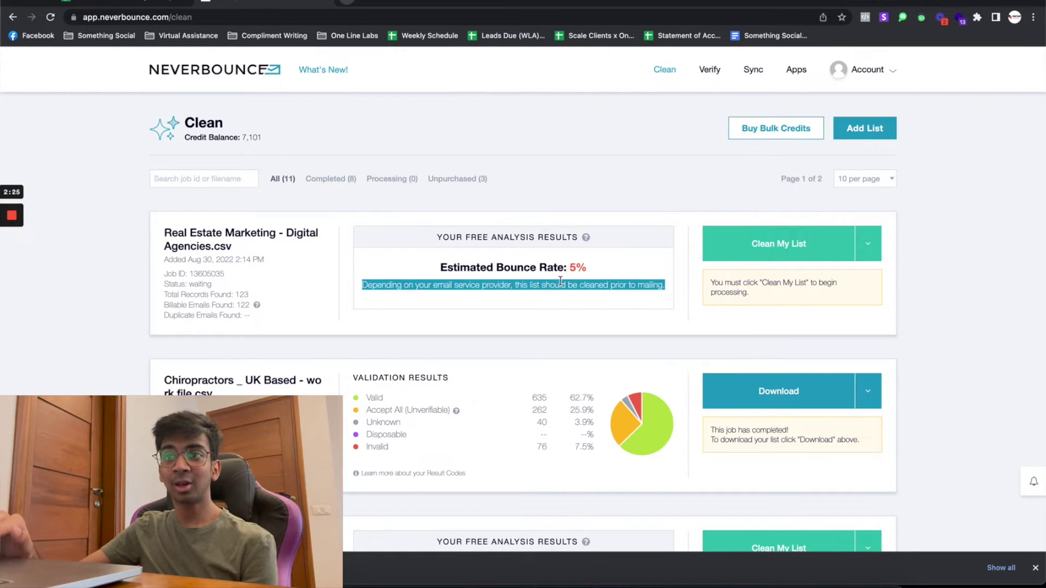
pyautogui.click(551, 267)
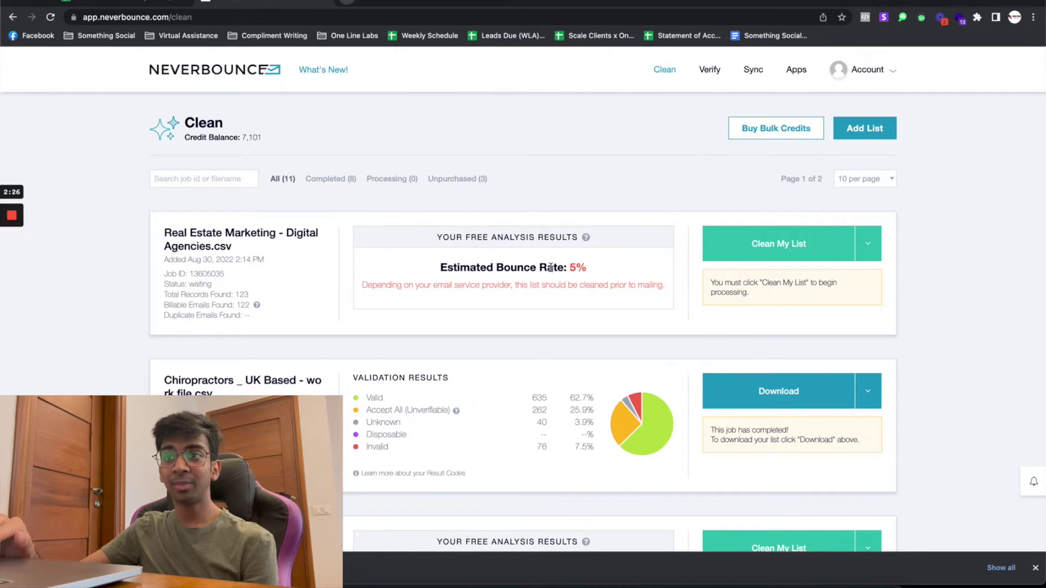
# Step: Clean the real estate list using 122 account credits, then open the Buy Bulk Credits form
pyautogui.click(800, 246)
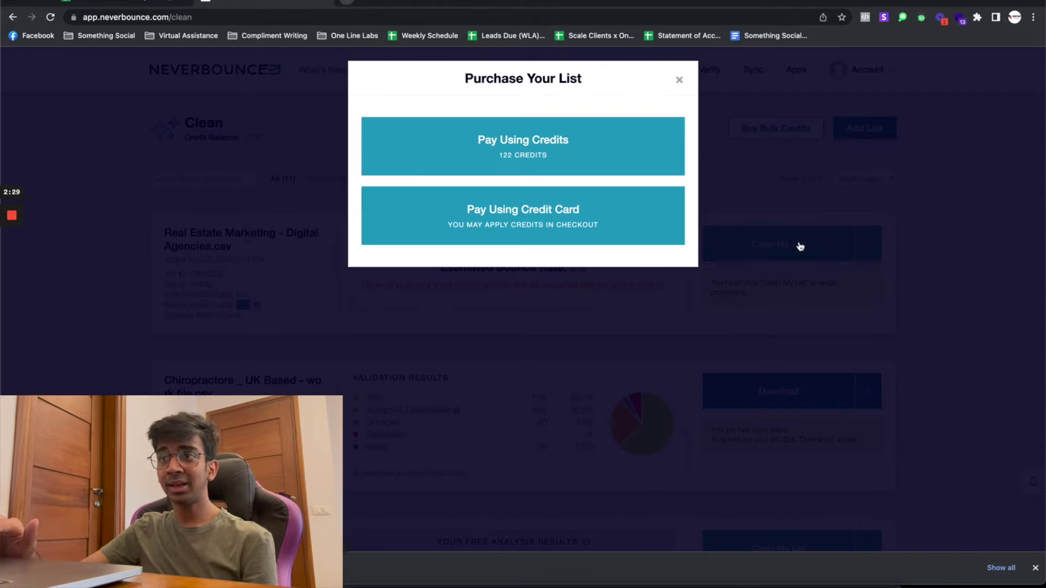
pyautogui.click(562, 154)
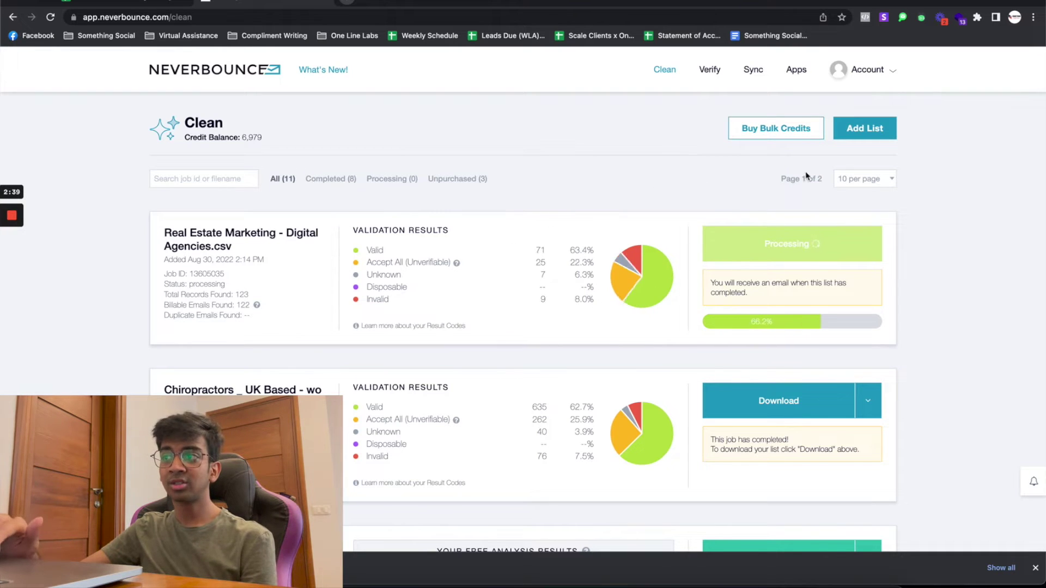
pyautogui.click(795, 133)
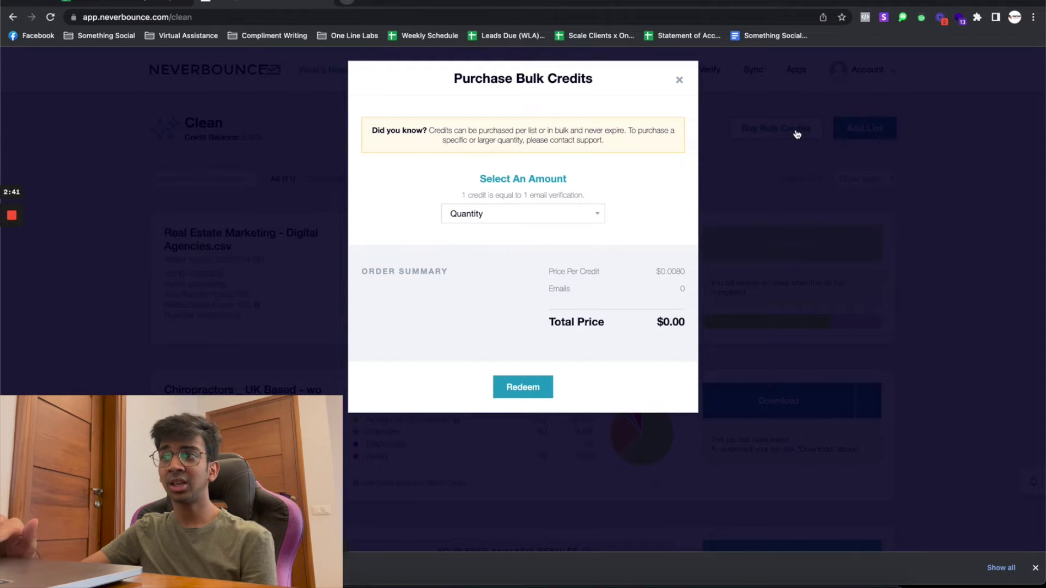
# Step: Compare bulk credit prices for 10,000 credits (37% off) and 1,000 credits
pyautogui.click(558, 224)
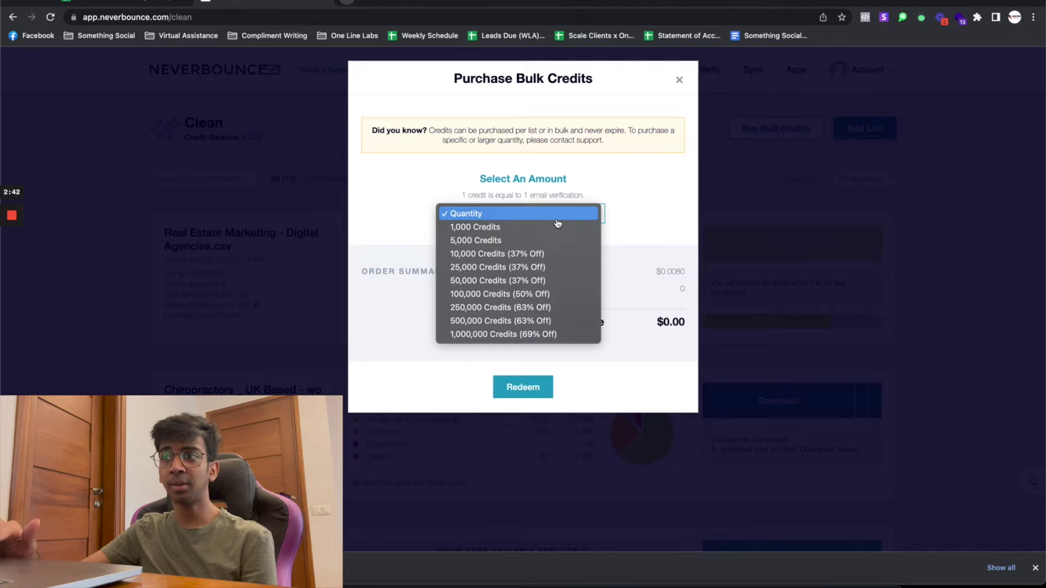
pyautogui.click(512, 254)
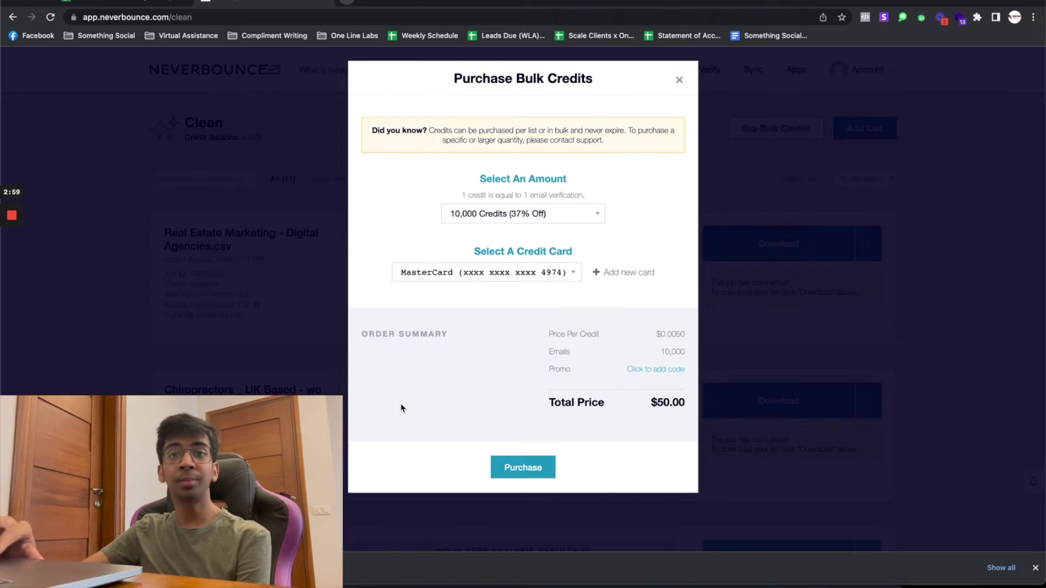
pyautogui.click(476, 218)
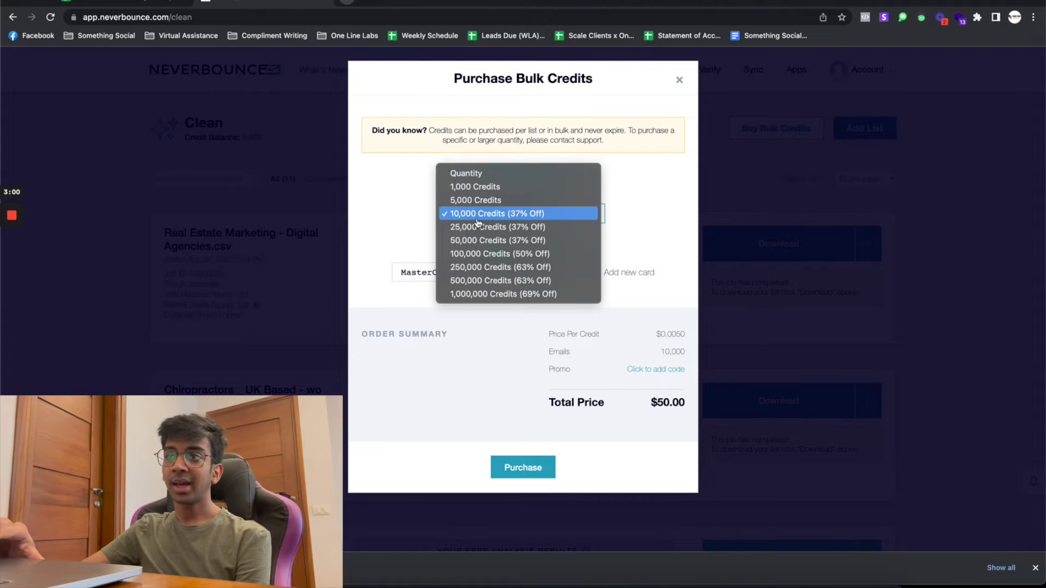
pyautogui.click(479, 191)
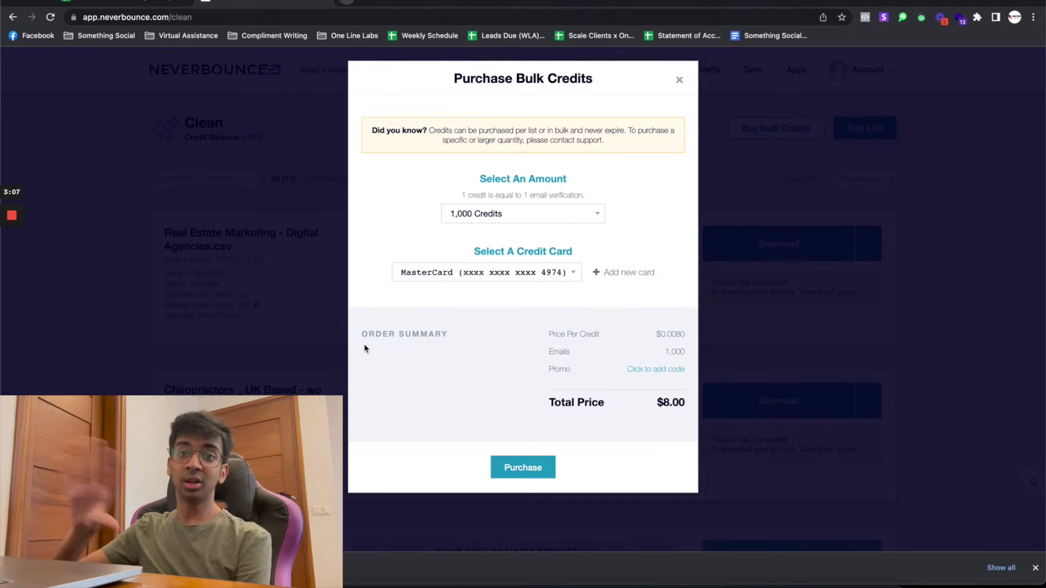
pyautogui.click(544, 213)
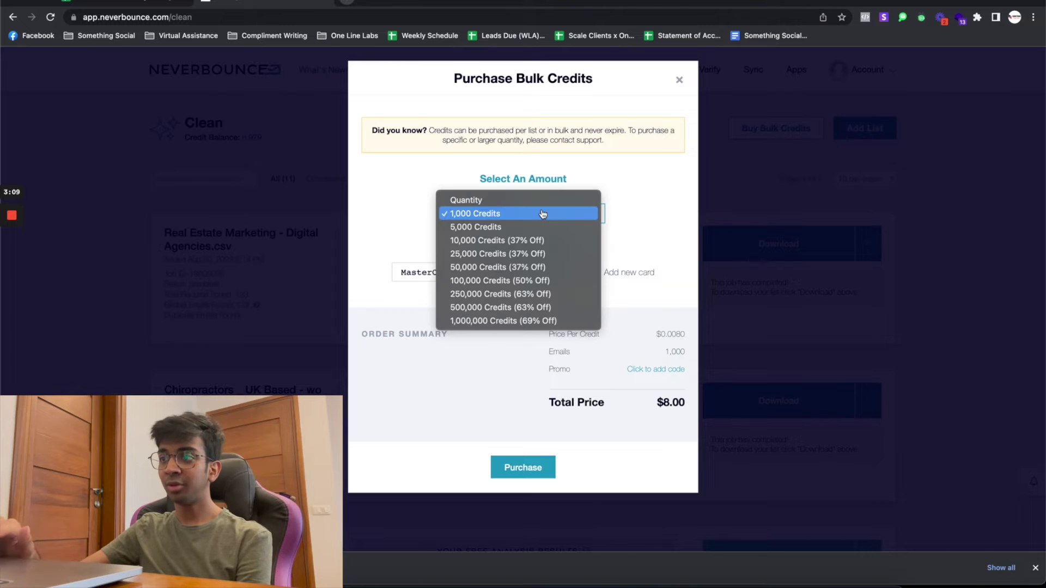
pyautogui.click(520, 240)
# Step: Check 1,000,000 and 100,000 credits ($0.0040 per credit), then close without buying
pyautogui.click(581, 211)
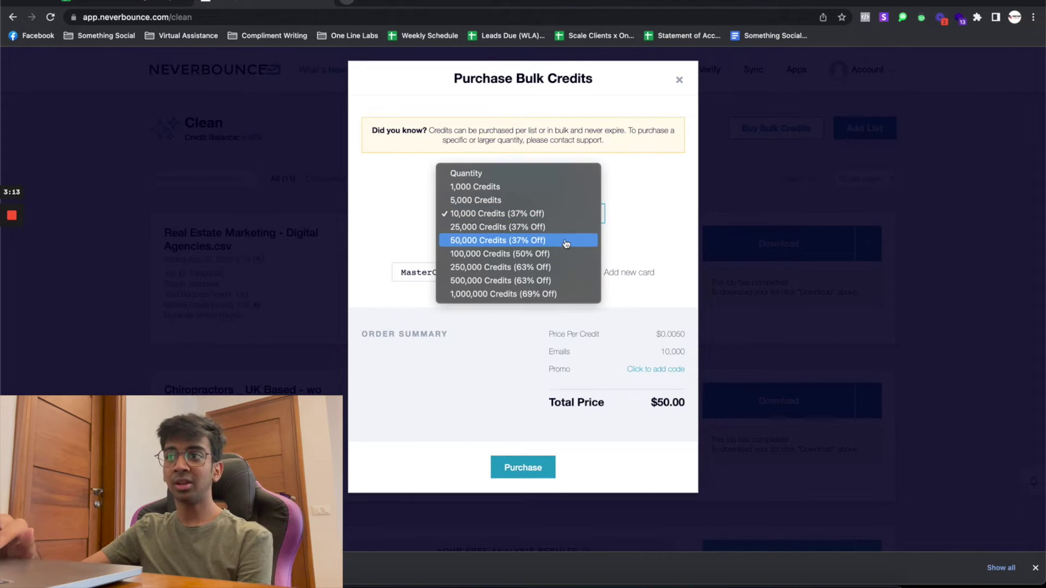
pyautogui.click(544, 294)
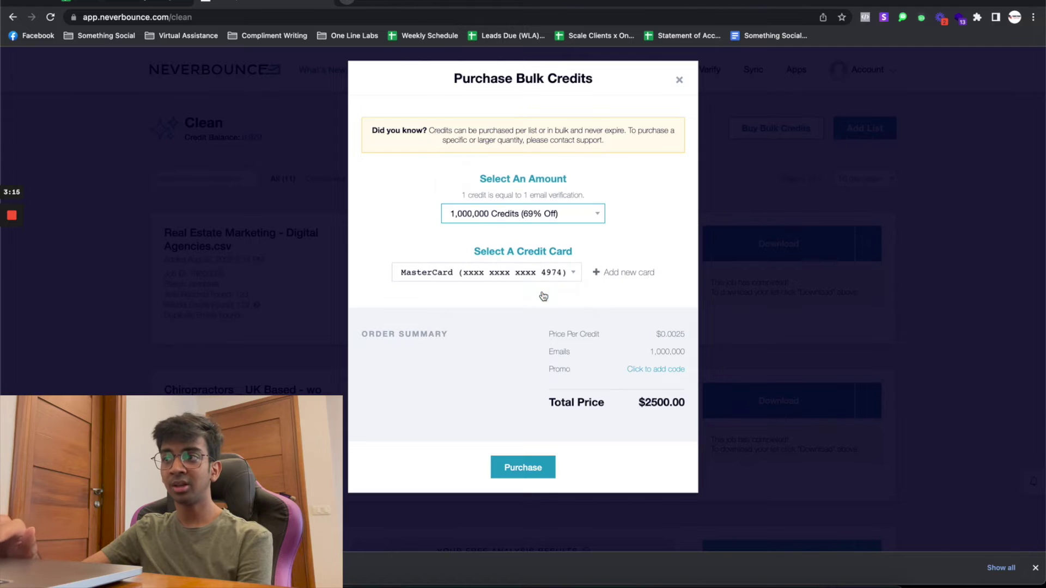
pyautogui.click(504, 217)
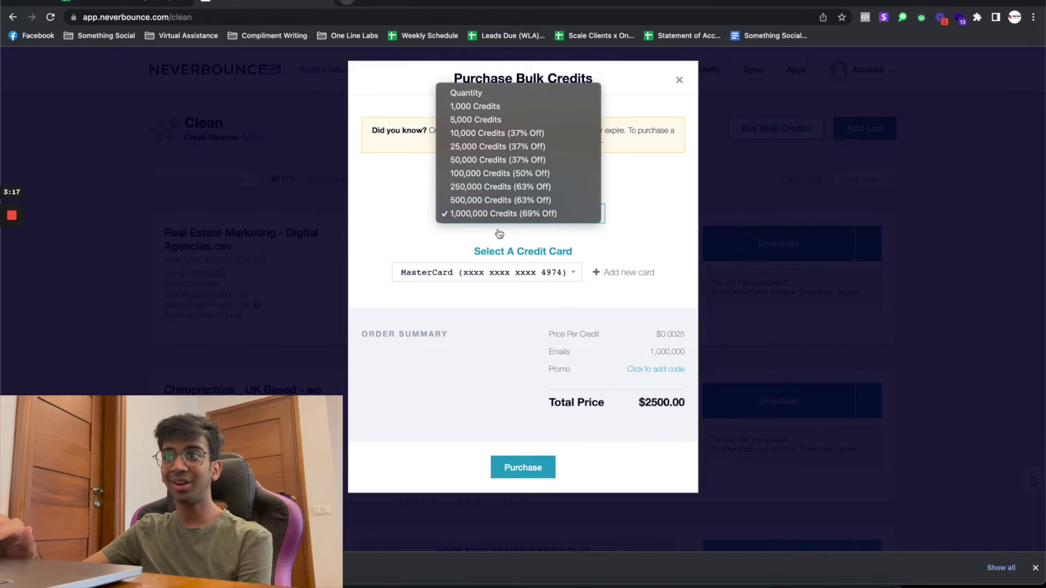
pyautogui.click(485, 175)
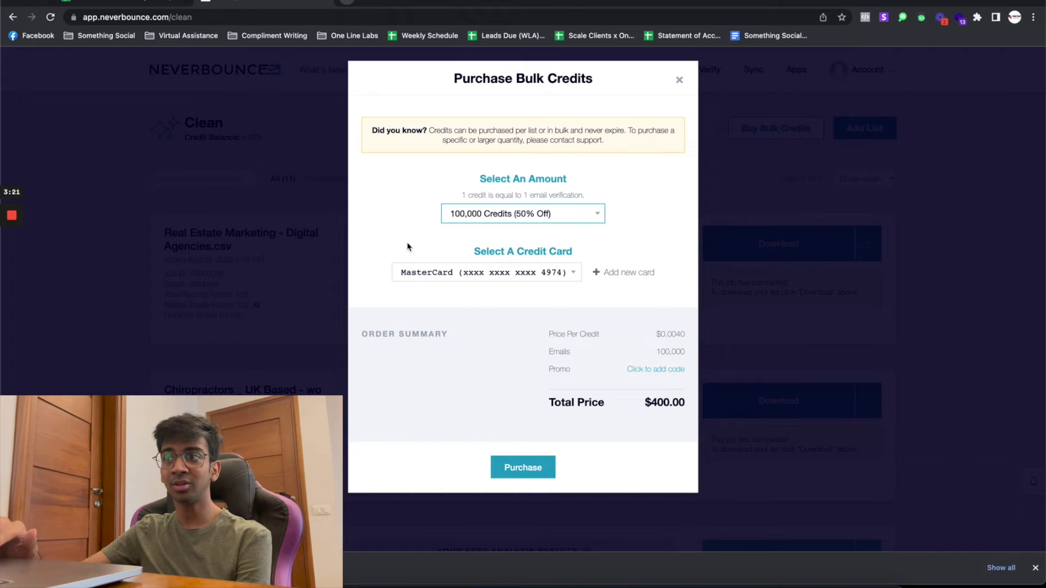
pyautogui.doubleClick(678, 331)
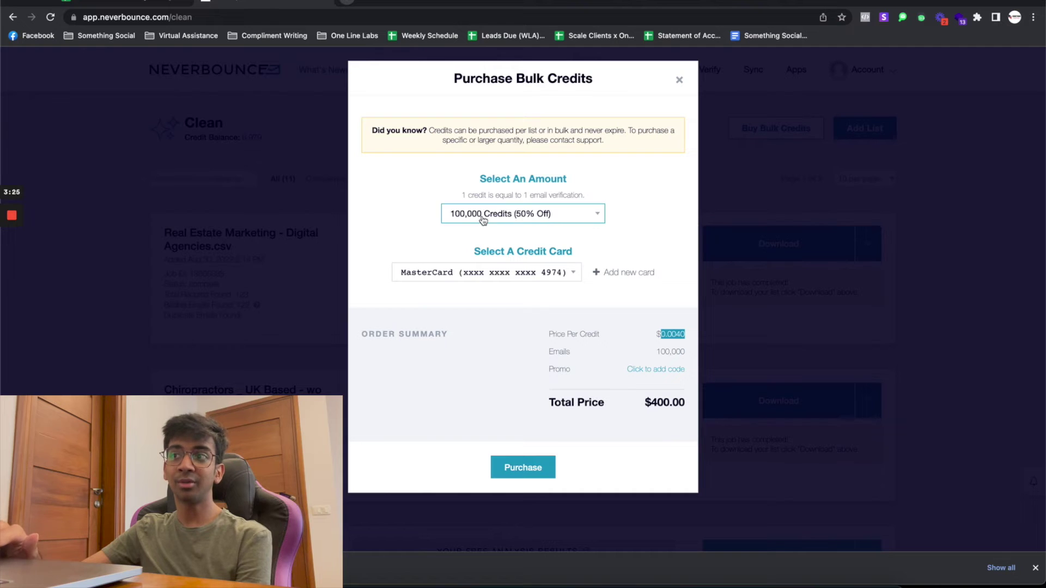
pyautogui.click(679, 81)
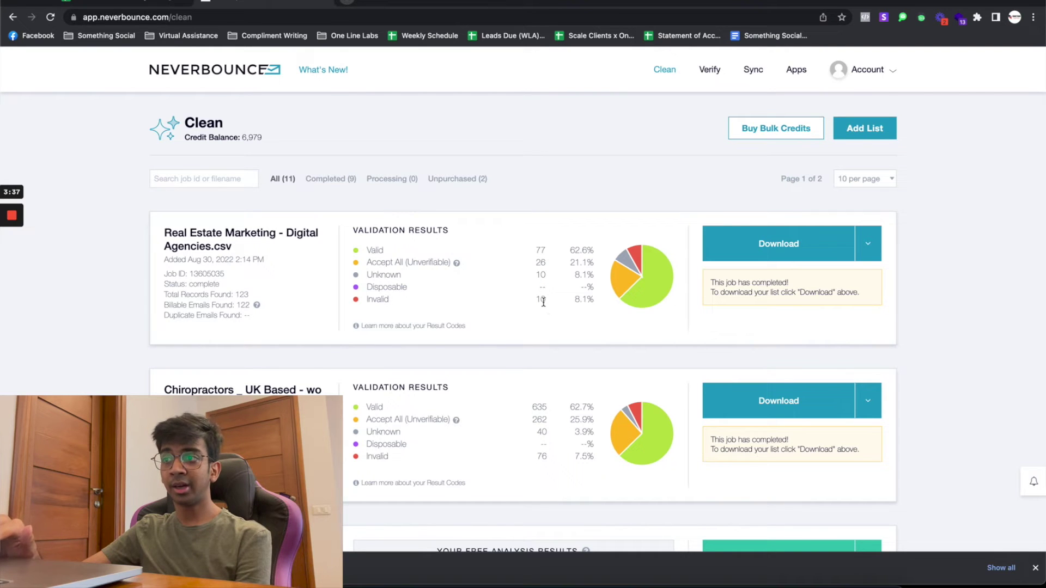
# Step: Download the real estate list's cleaned results using the All Results preset
pyautogui.click(819, 249)
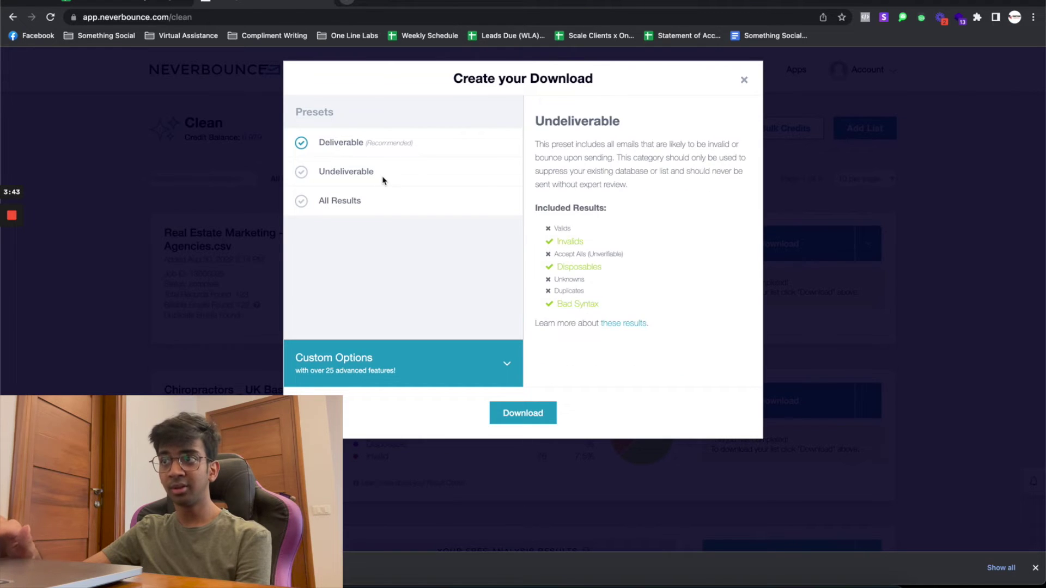
pyautogui.click(302, 172)
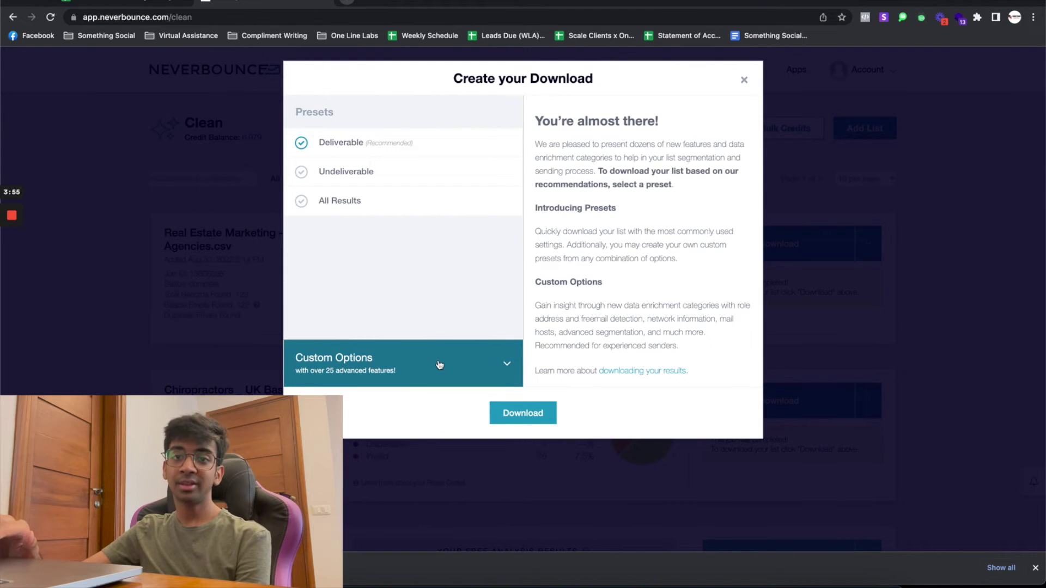
pyautogui.click(360, 204)
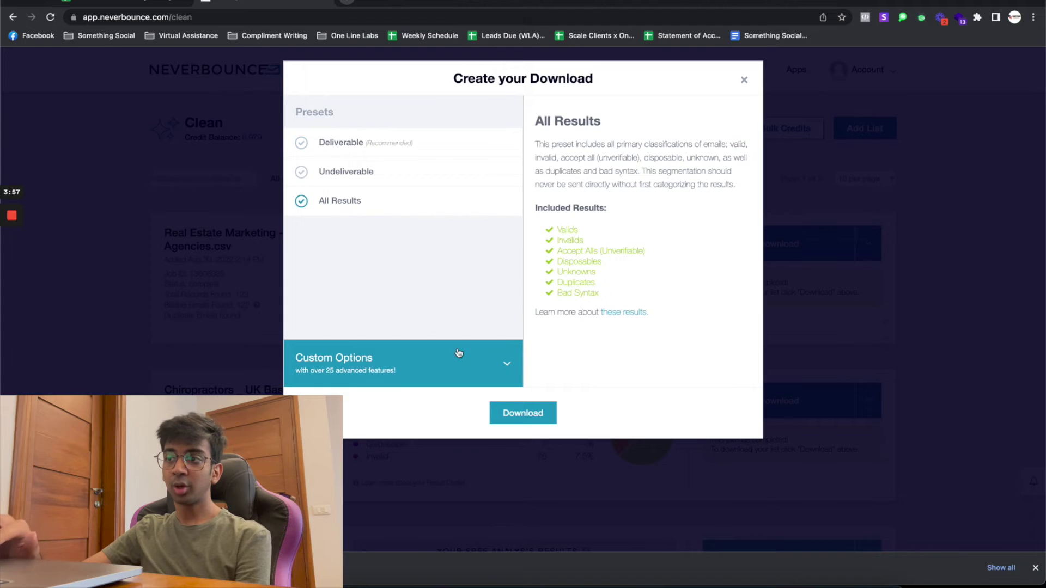
pyautogui.click(516, 411)
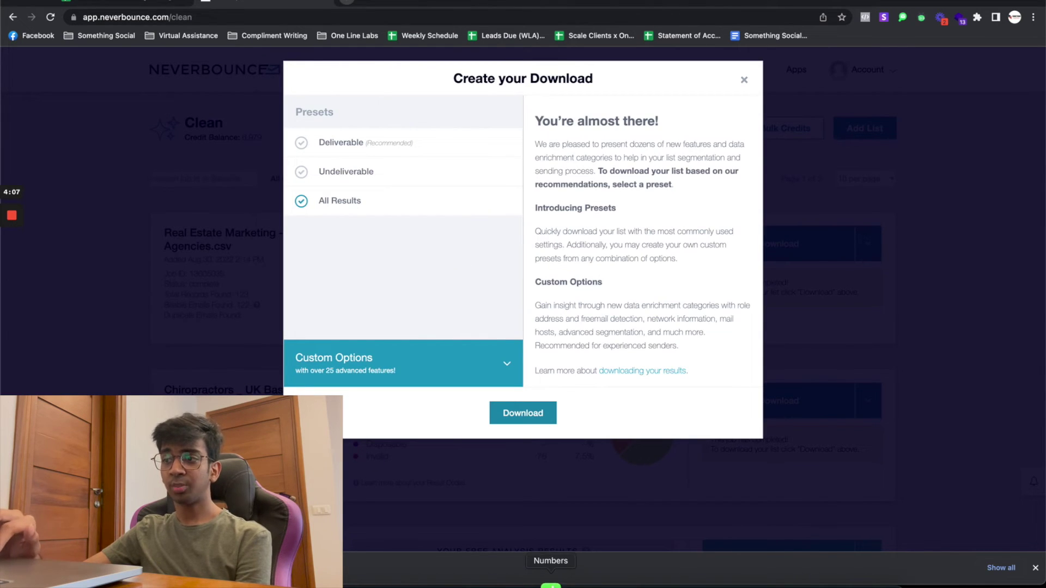
# Step: Open the downloaded results CSV in Numbers and select the email_status header cell
pyautogui.click(550, 583)
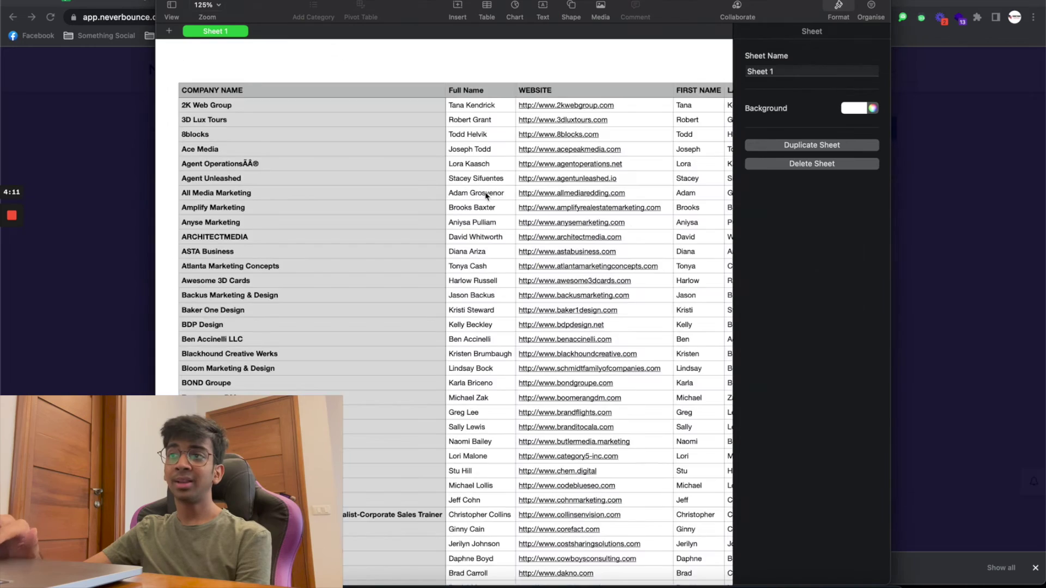
pyautogui.hscroll(10, 632, 230)
pyautogui.hscroll(10, 632, 230)
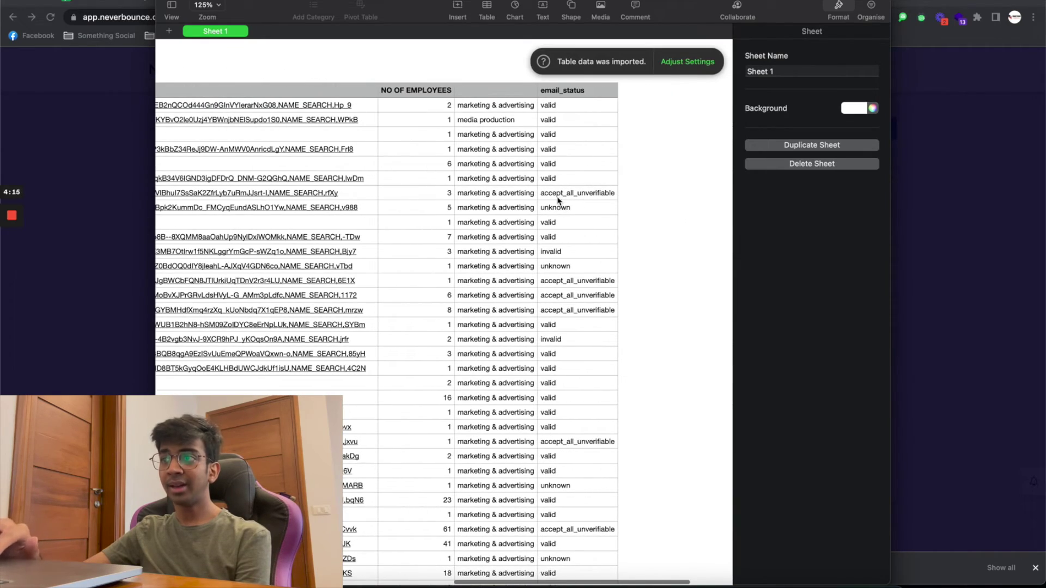
pyautogui.scroll(-5, 615, 247)
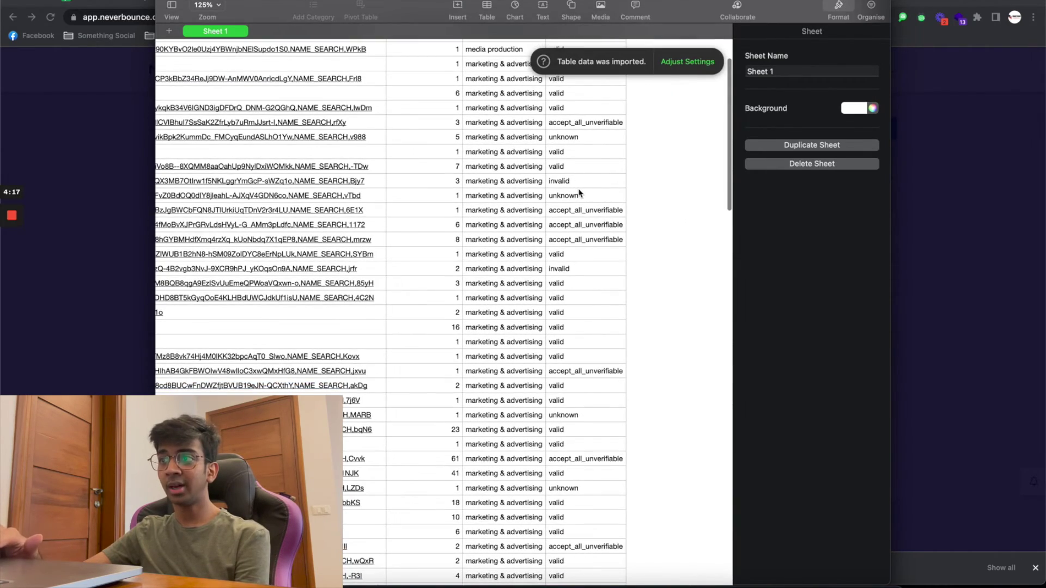
pyautogui.scroll(3, 579, 193)
pyautogui.click(614, 90)
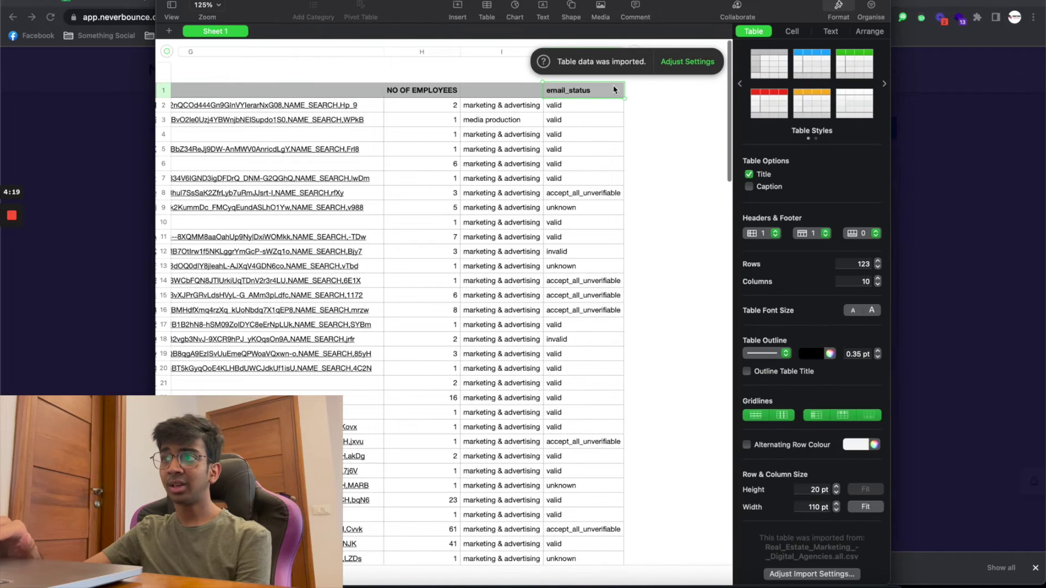
pyautogui.click(653, 80)
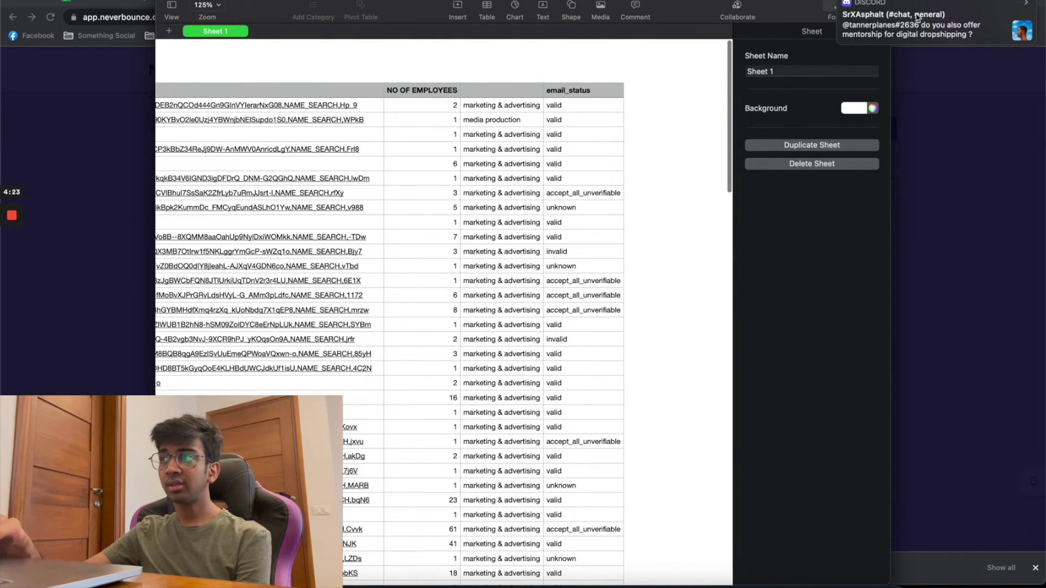
pyautogui.click(573, 98)
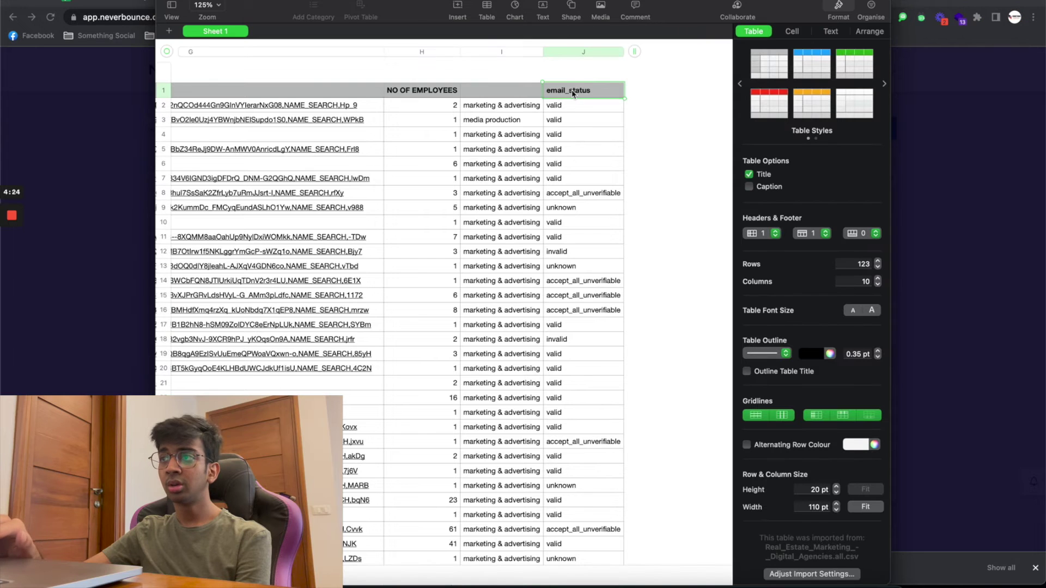
# Step: Sort column J (email_status) ascending, then select the invalid and unknown cells and scroll to row 123
pyautogui.click(617, 54)
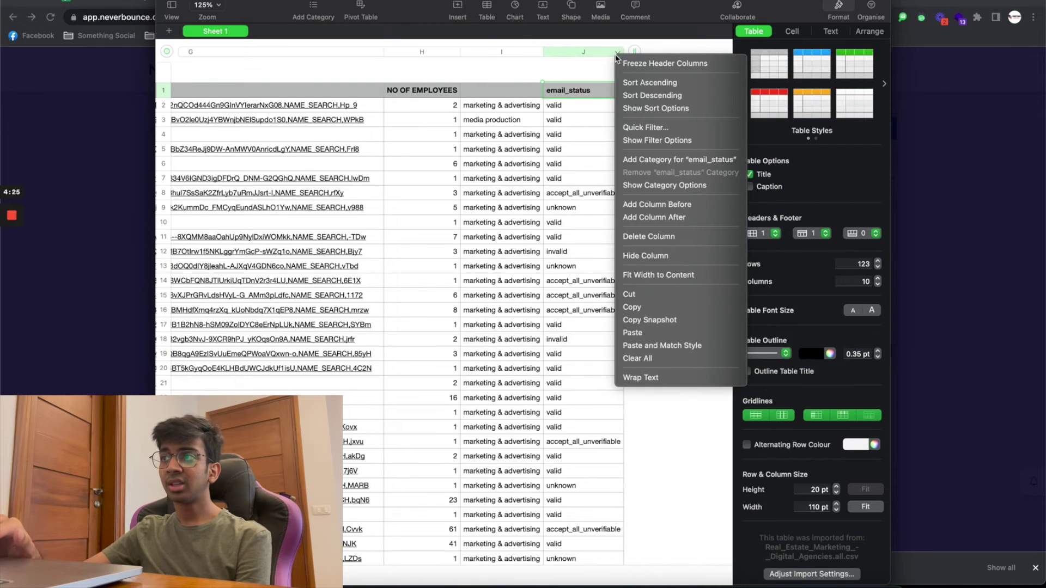
pyautogui.click(632, 84)
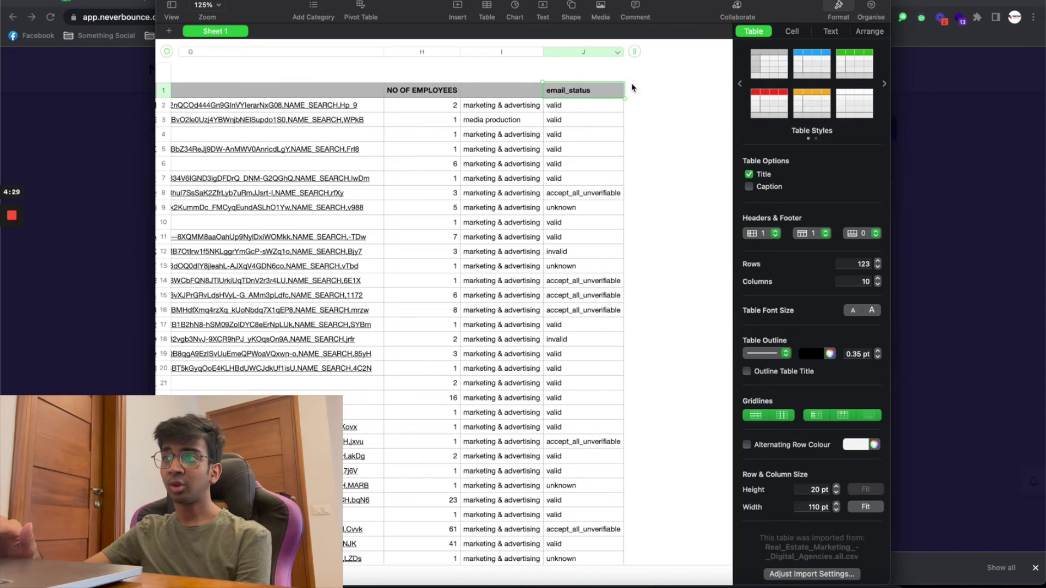
pyautogui.scroll(-5, 608, 207)
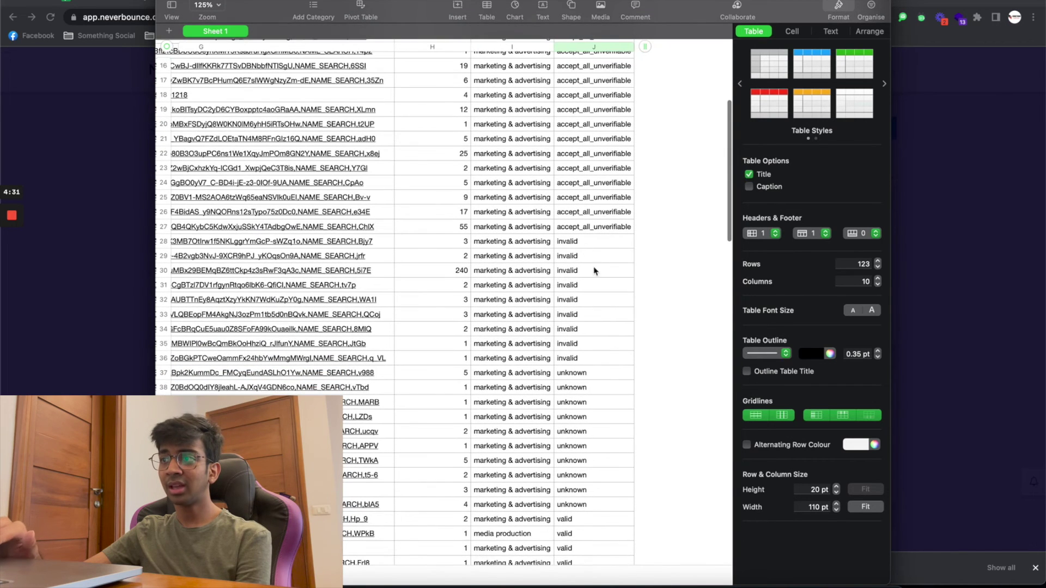
pyautogui.moveTo(582, 242); pyautogui.dragTo(609, 517)
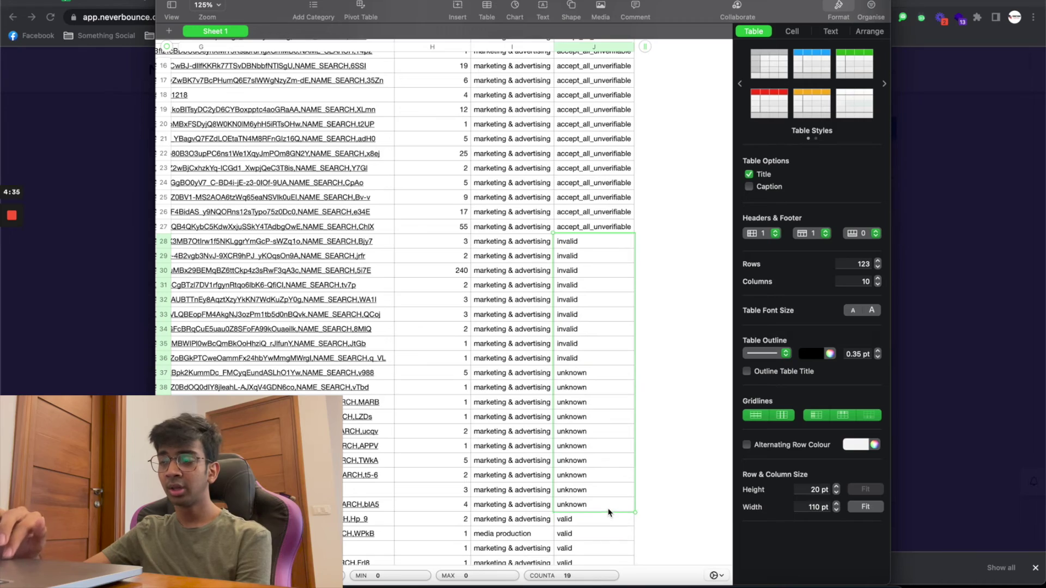
pyautogui.scroll(-1, 571, 267)
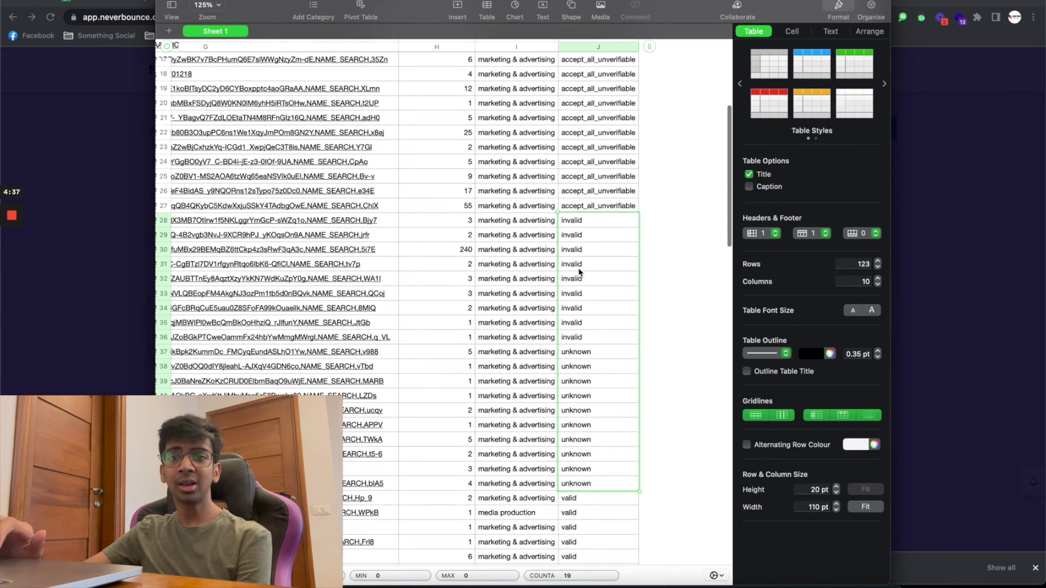
pyautogui.scroll(-2, 596, 384)
pyautogui.scroll(-20, 597, 384)
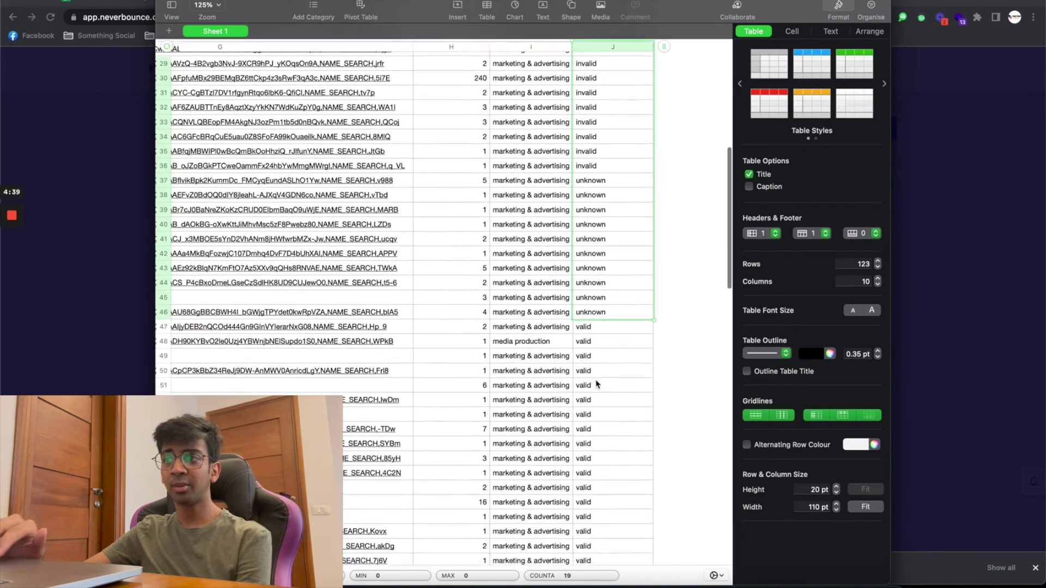
pyautogui.scroll(20, 597, 382)
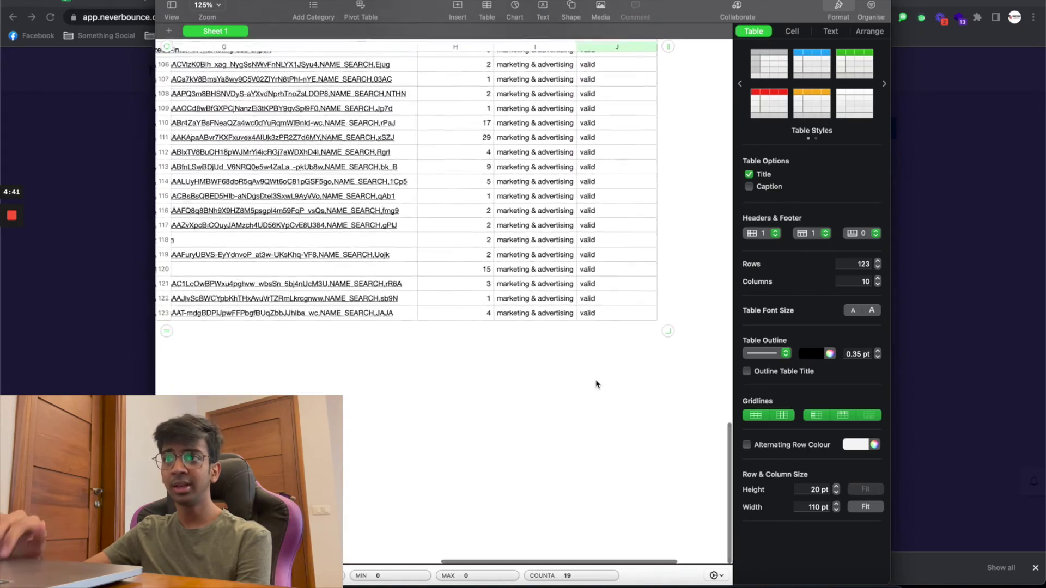